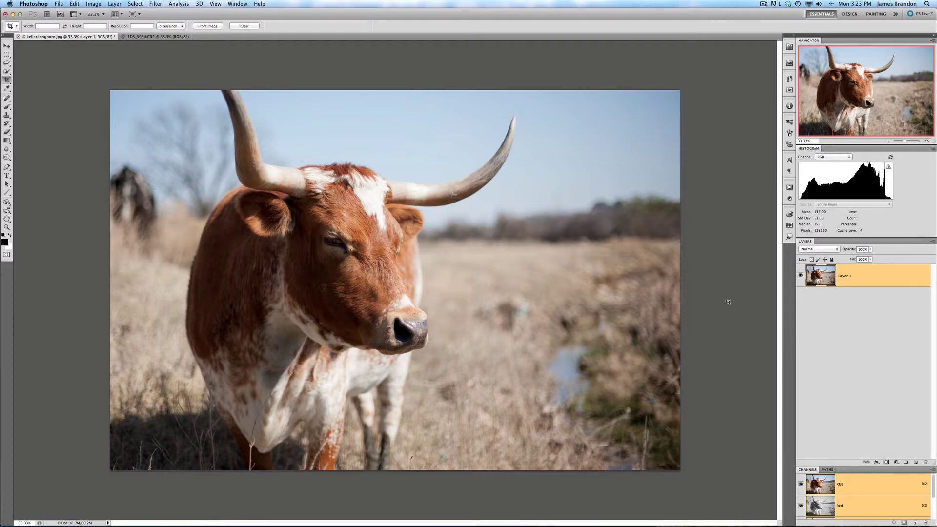
Step: Duplicate the photo layer and rename the copy 'Topaz Adjust'
key("super+j")
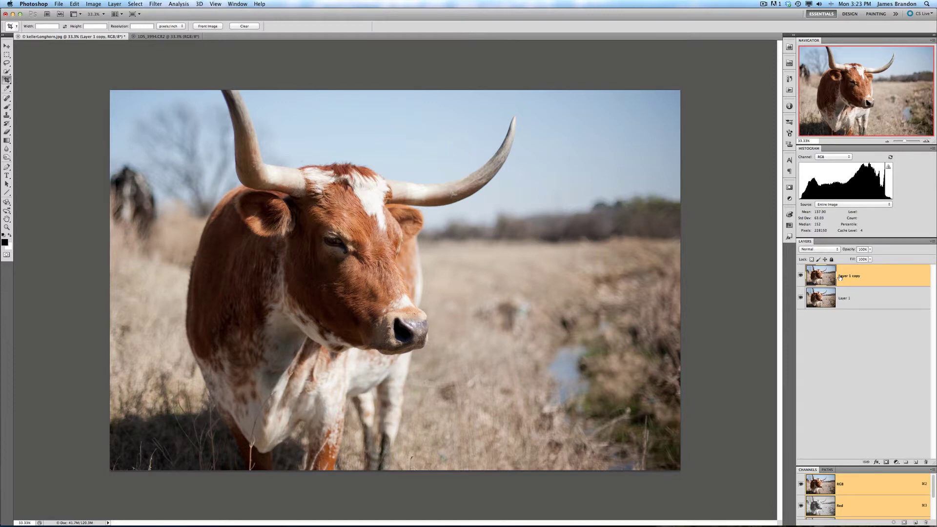
left_click(846, 277)
double_click(845, 277)
left_click(847, 276)
type("Topaz Adjust")
left_click(869, 276)
double_click(837, 276)
type("LayerTopaz Adjust")
key("Return")
Step: Launch the Topaz Adjust 4 plug-in from the Filter > Topaz Labs menu
left_click(153, 6)
mouse_move(195, 194)
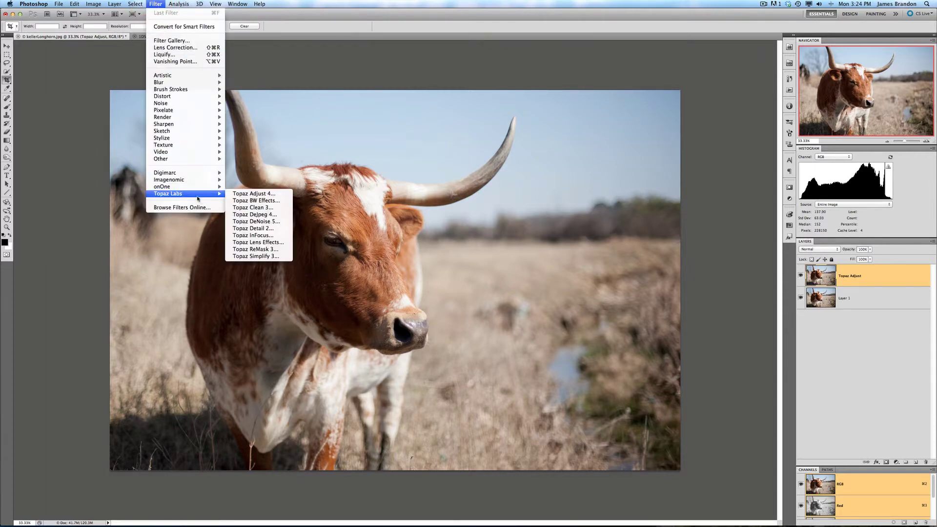
left_click(258, 194)
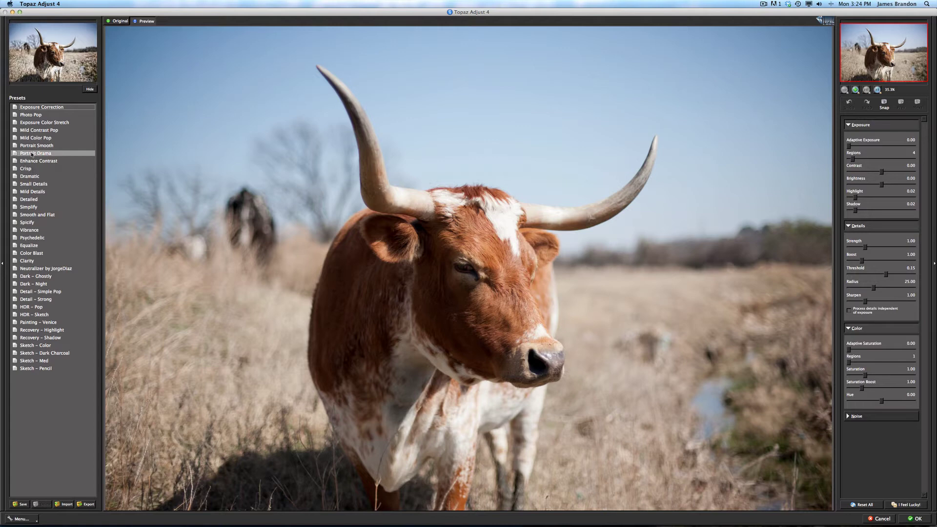
Step: Compare the Enhance Contrast, Crisp and Dramatic presets, settling on Dramatic
left_click(32, 161)
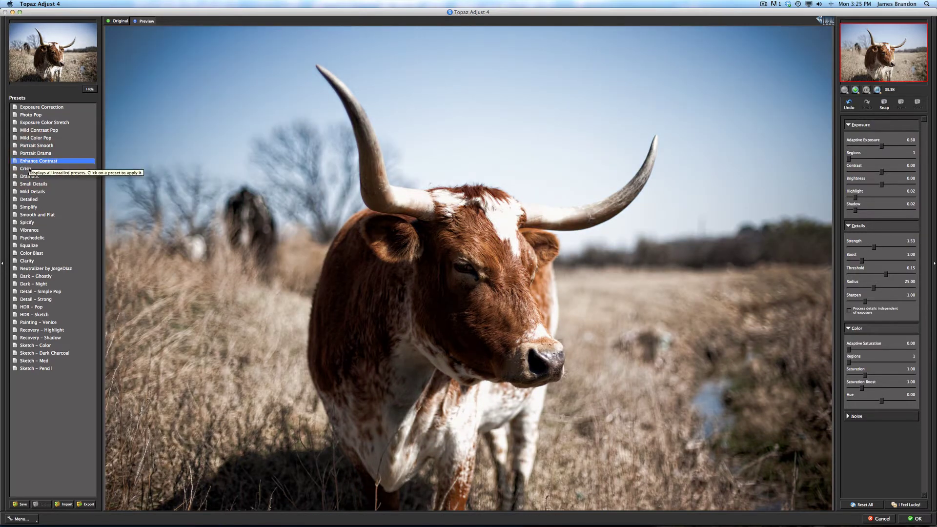
left_click(28, 169)
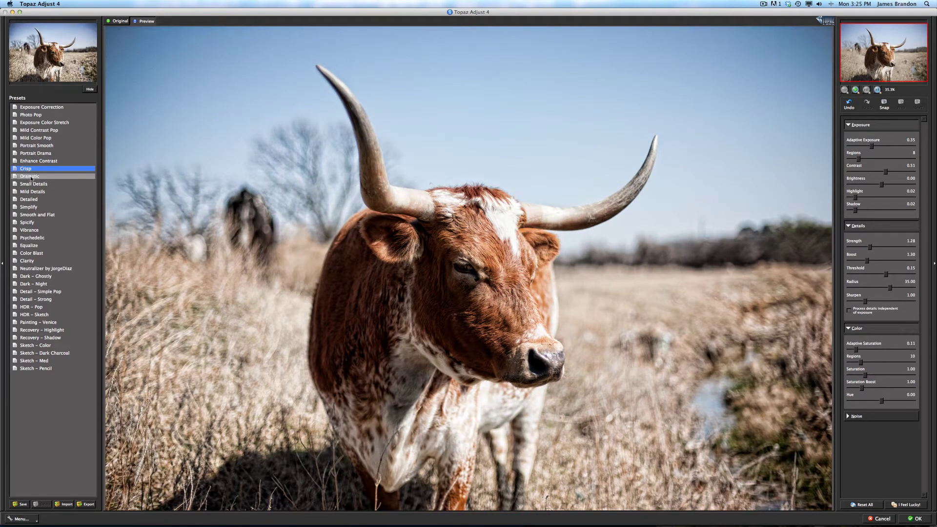
left_click(29, 177)
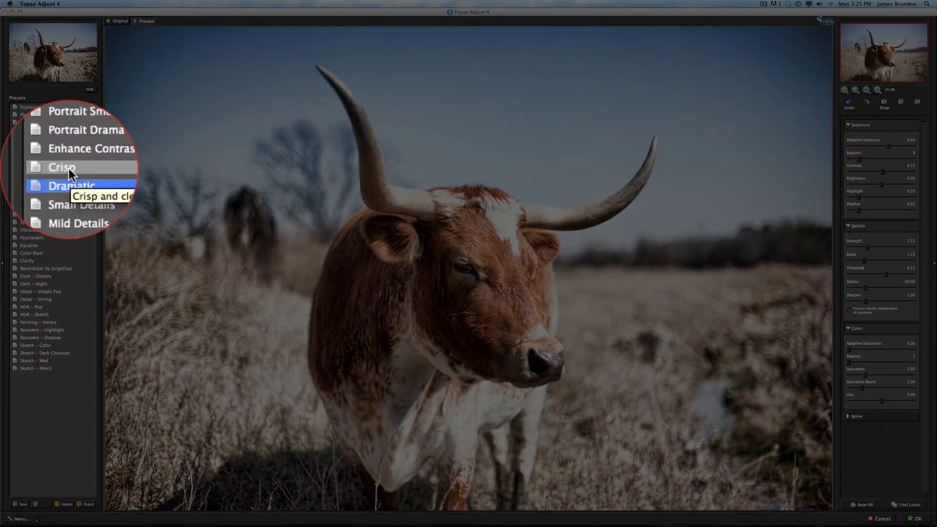
left_click(27, 168)
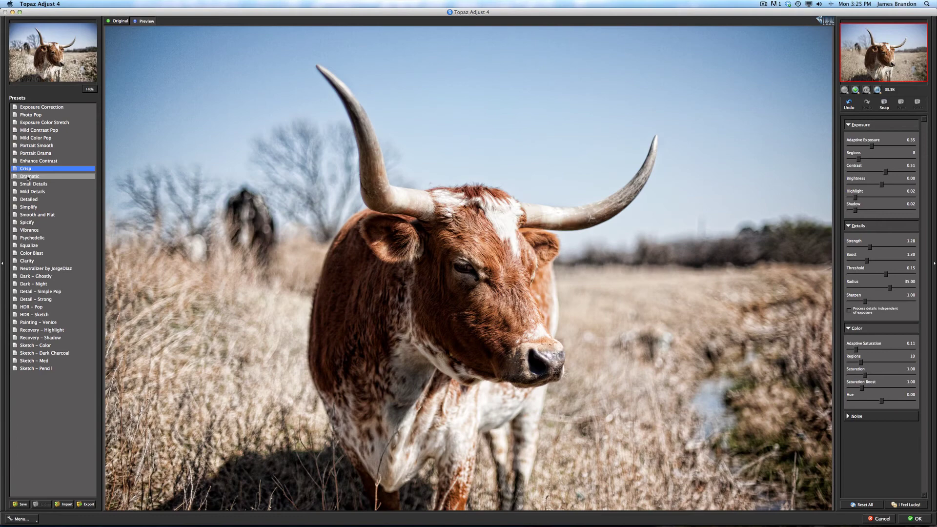
left_click(27, 178)
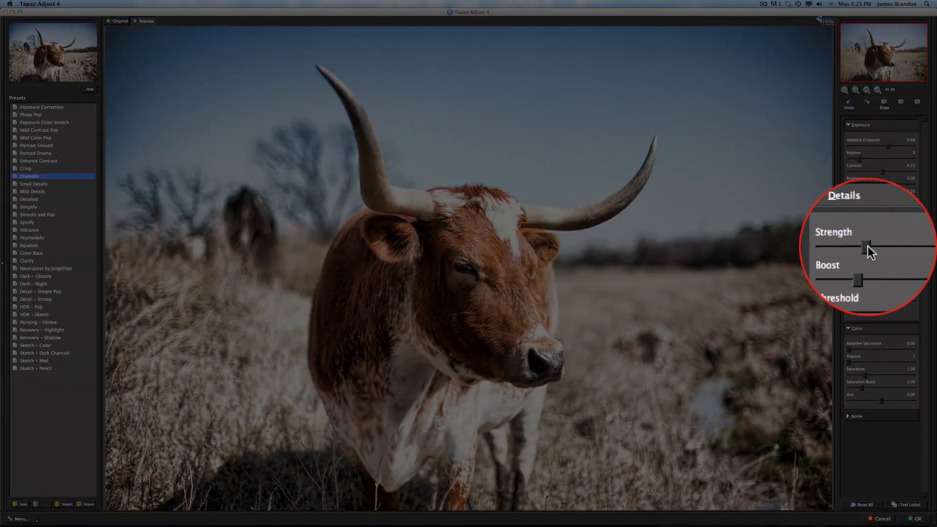
Step: Raise Details Strength from 1.15 to 1.80 and apply the Dramatic effect to the layer
left_click_drag(869, 245, 868, 247)
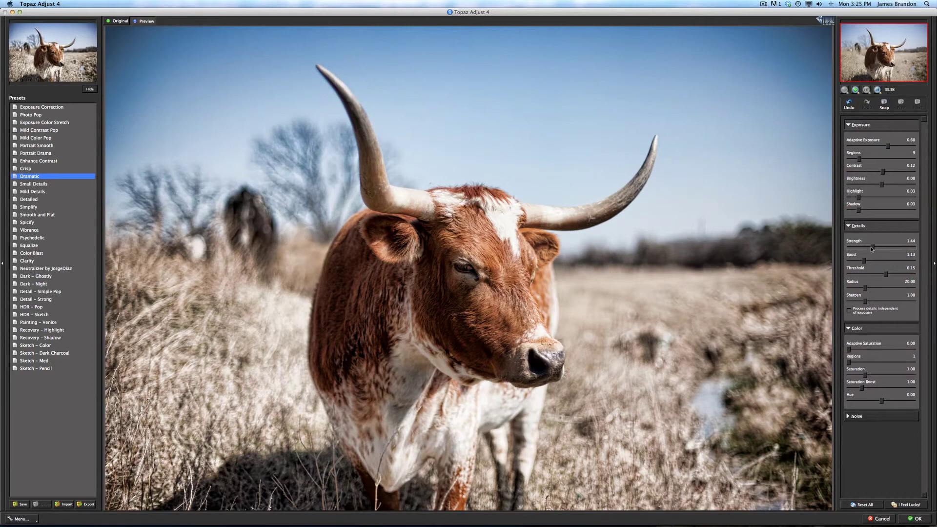
left_click_drag(873, 250, 876, 249)
left_click_drag(876, 249, 878, 249)
left_click_drag(877, 248, 879, 248)
left_click(915, 518)
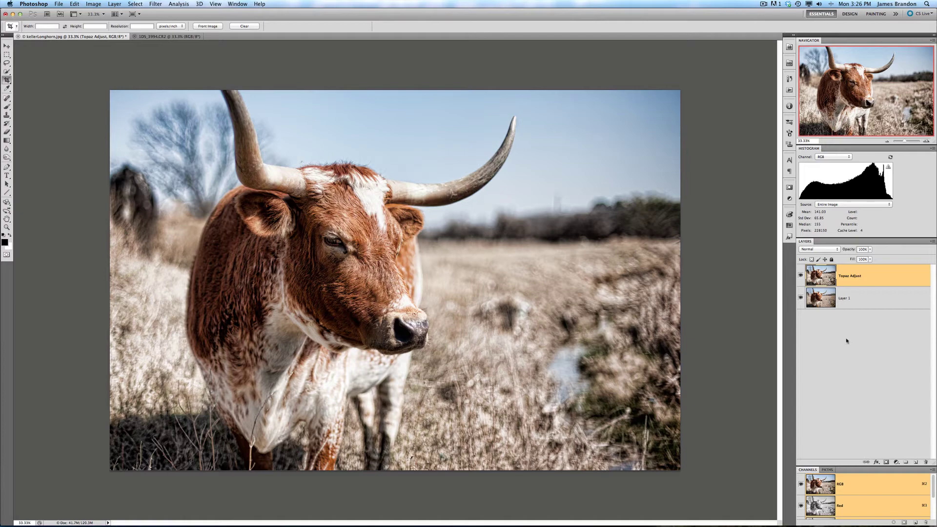
Step: Add an all-black layer mask to the Topaz Adjust layer and pick the Brush tool
key("alt")
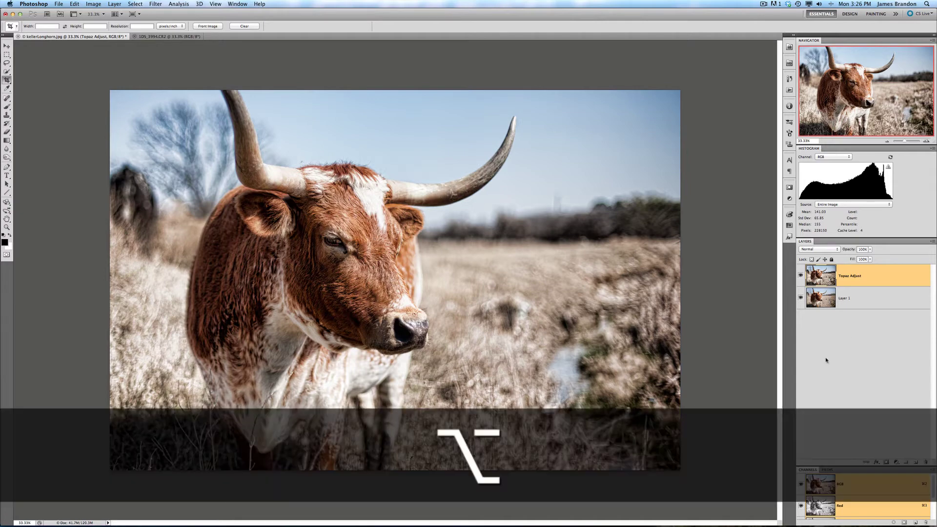
left_click(886, 462, "alt")
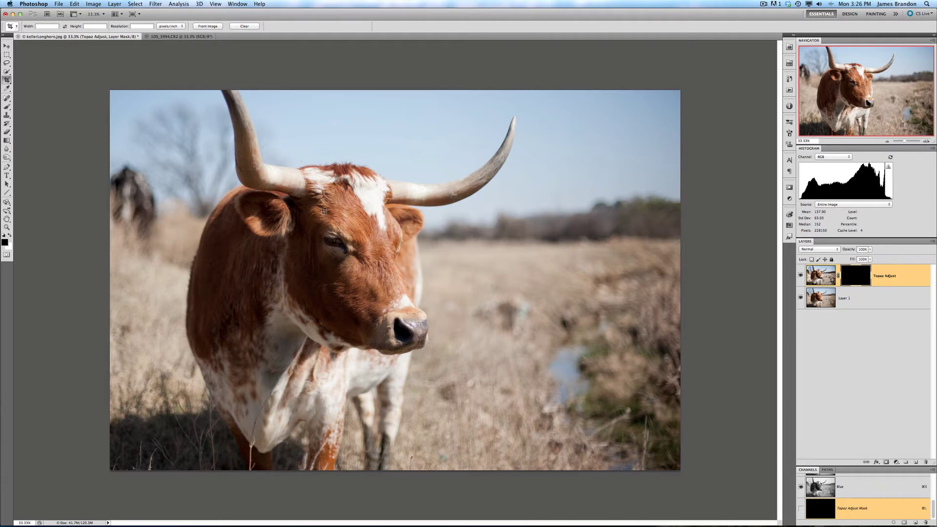
key("b")
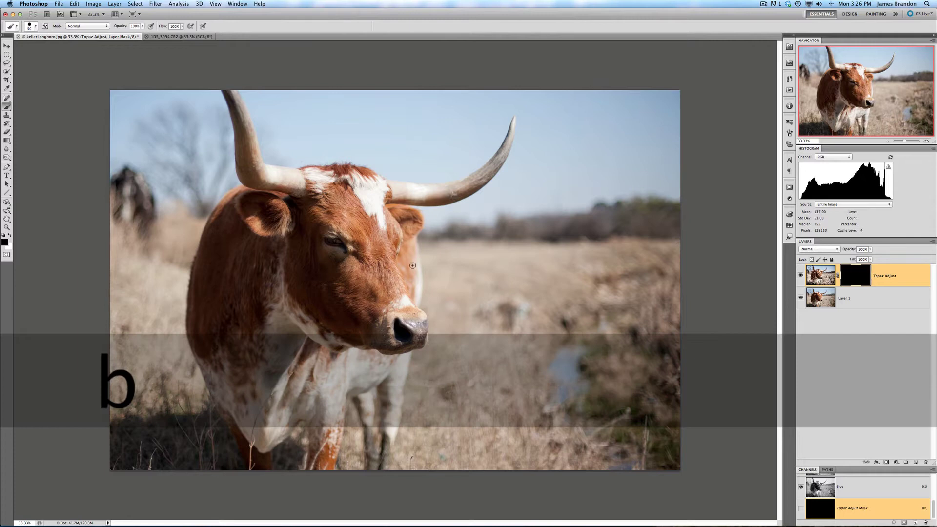
Step: Soften the brush hardness to about 4% and enlarge it to about 271 px
key("ctrl+alt")
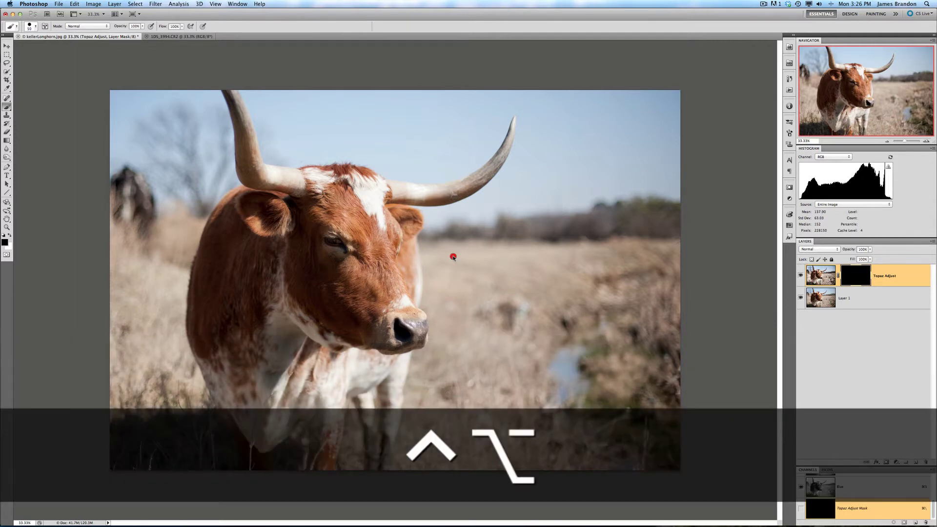
left_click_drag(457, 258, 463, 253)
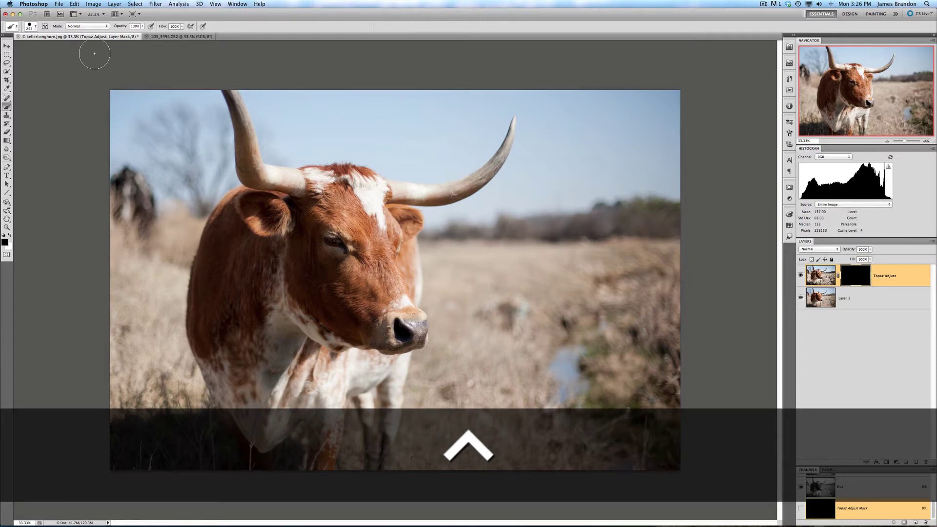
left_click(36, 26)
left_click(31, 60)
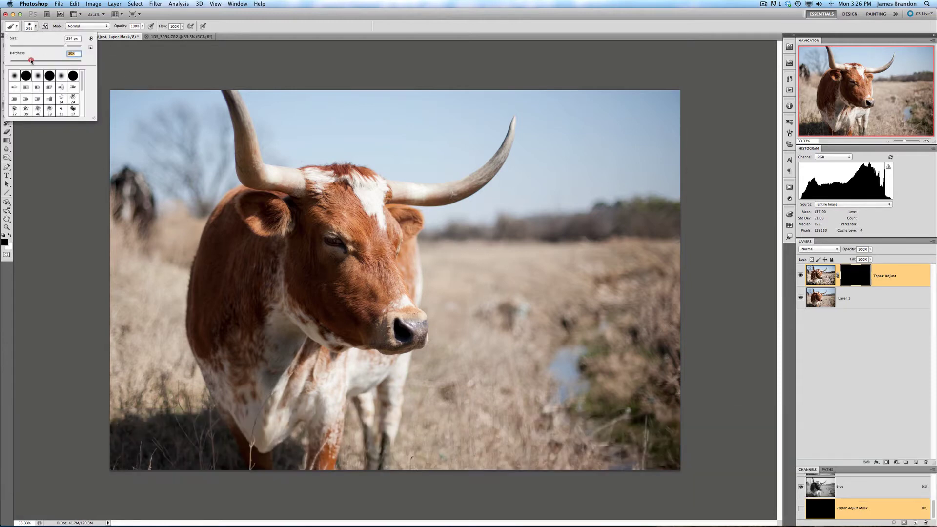
left_click_drag(18, 61, 13, 62)
left_click(36, 27)
key("ctrl+alt")
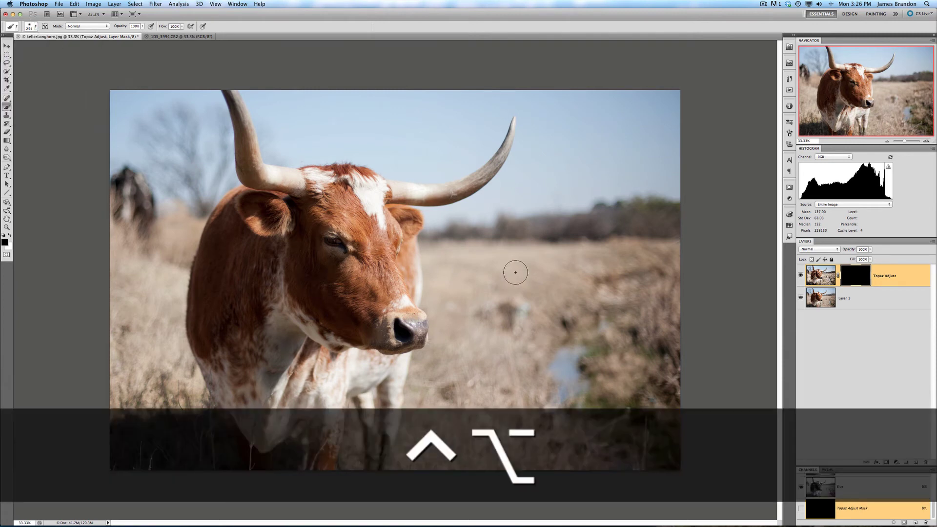
mouse_move(517, 270)
left_mouse_down()
mouse_move(532, 268)
mouse_move(472, 270)
left_mouse_up()
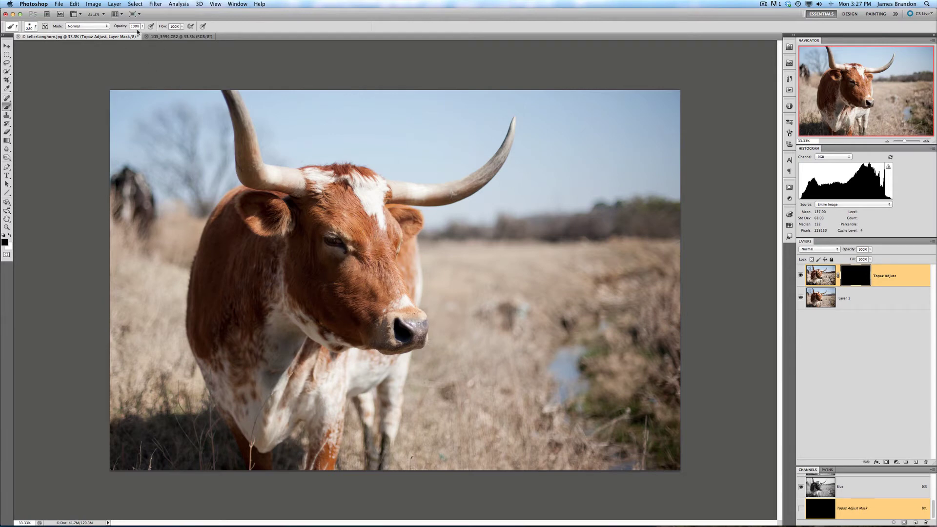
Step: Set the brush to 50% opacity and 300 px, painting with white on the mask
key("5")
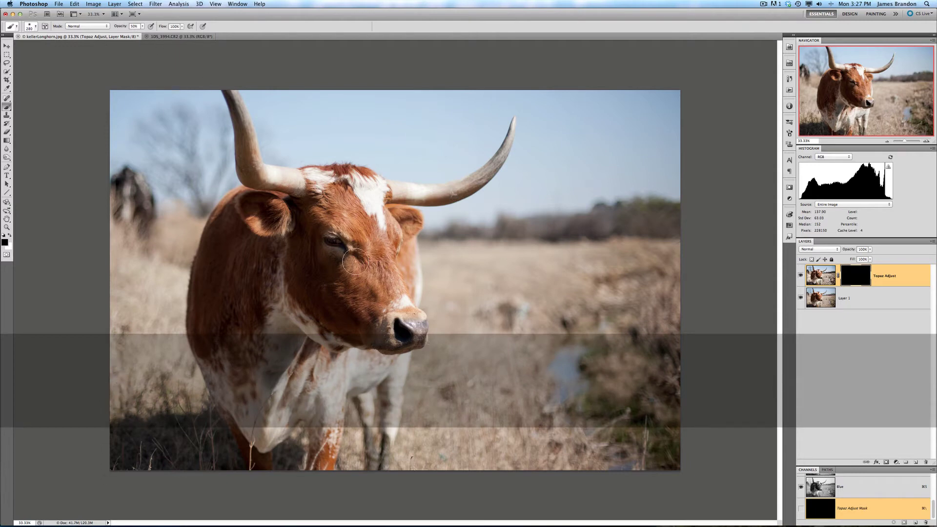
key("6")
key("7")
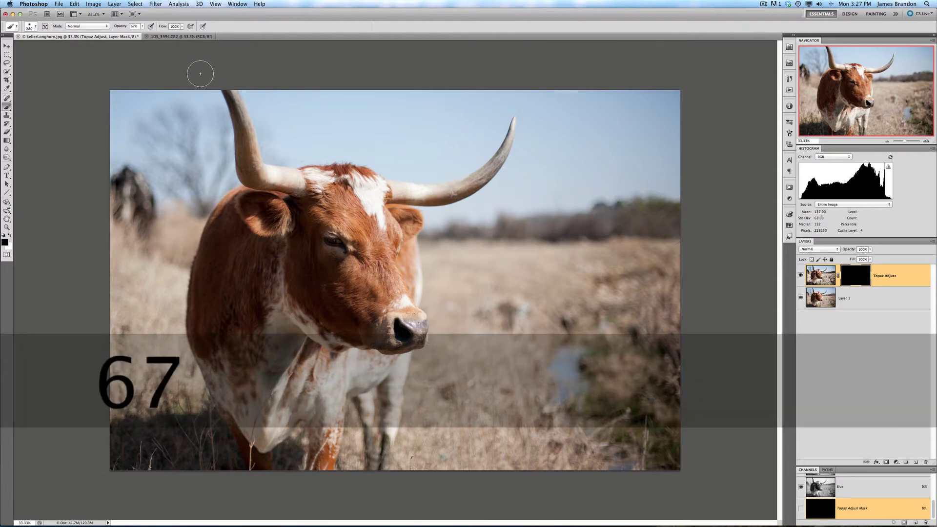
key("6")
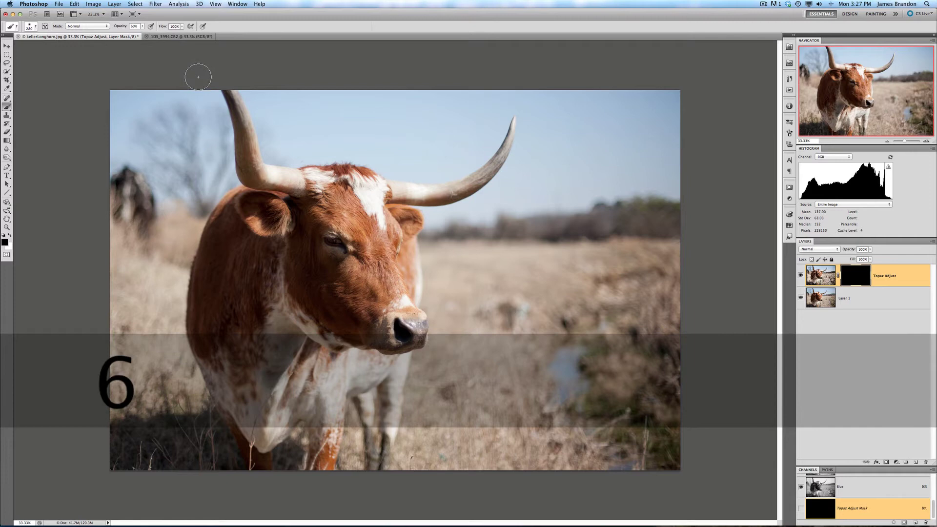
key("8")
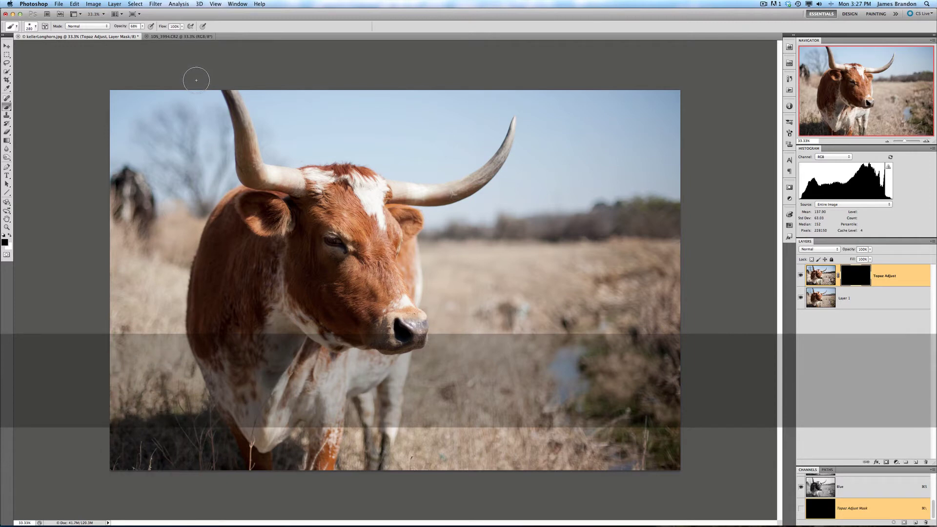
key("5")
key("bracketright")
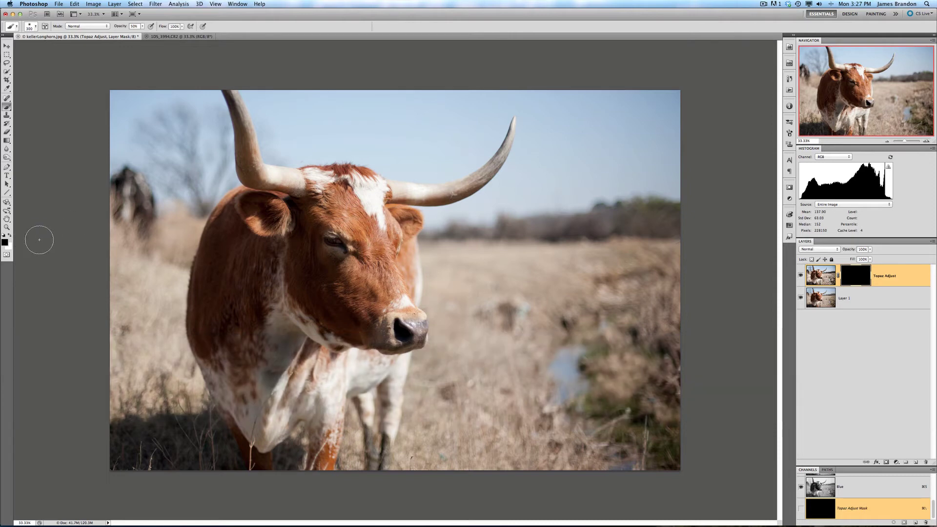
key("x")
Step: Paint the detail into the forehead, cheek, eye, ear and neck, then the chest at 30% opacity
mouse_move(374, 218)
left_mouse_down()
mouse_move(376, 226)
mouse_move(337, 215)
left_mouse_up()
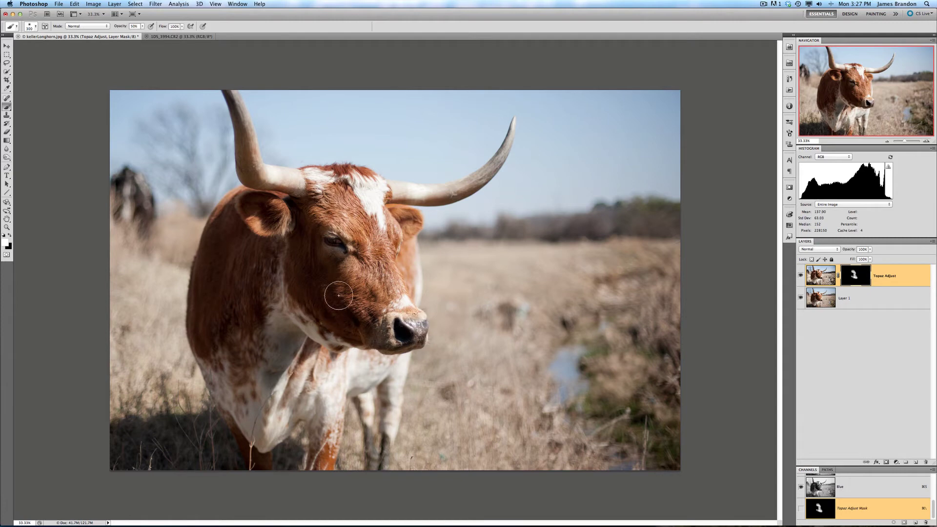
mouse_move(320, 283)
left_mouse_down()
mouse_move(306, 229)
mouse_move(258, 211)
left_mouse_up()
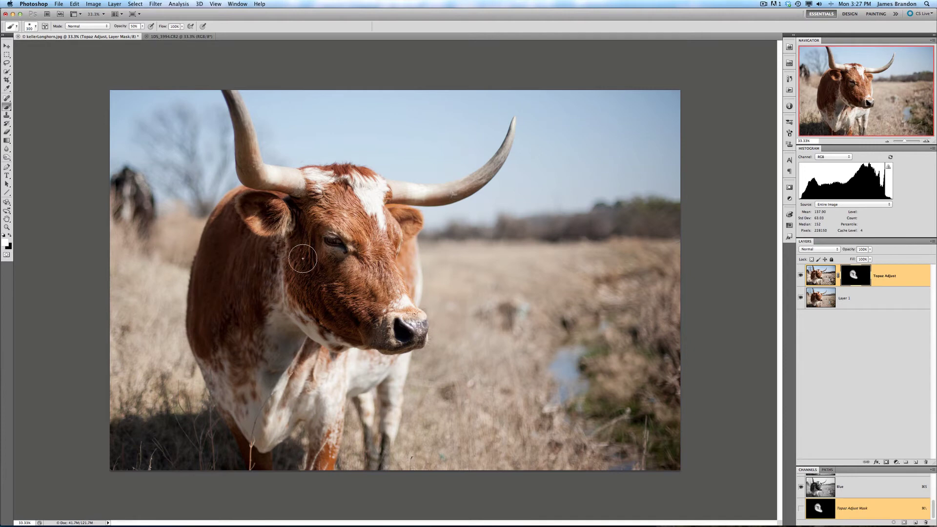
left_click_drag(288, 292, 347, 209)
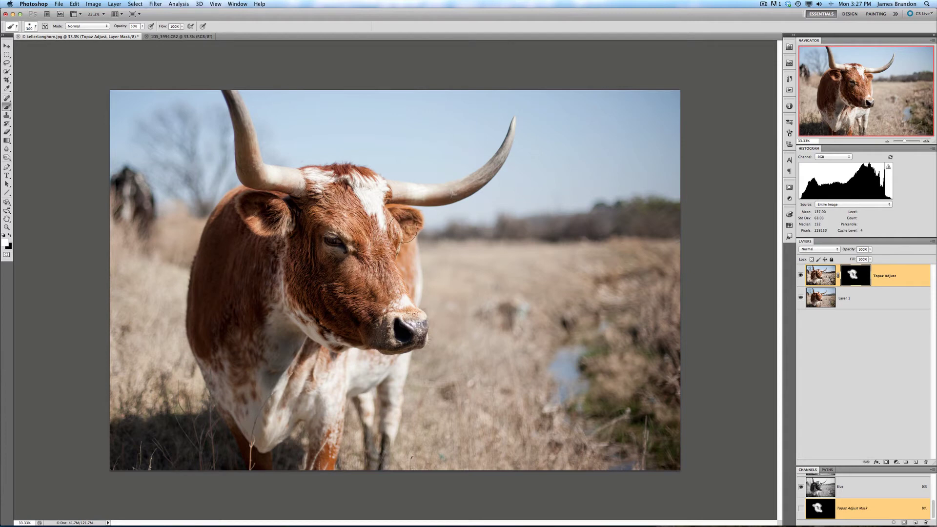
left_click_drag(280, 261, 318, 278)
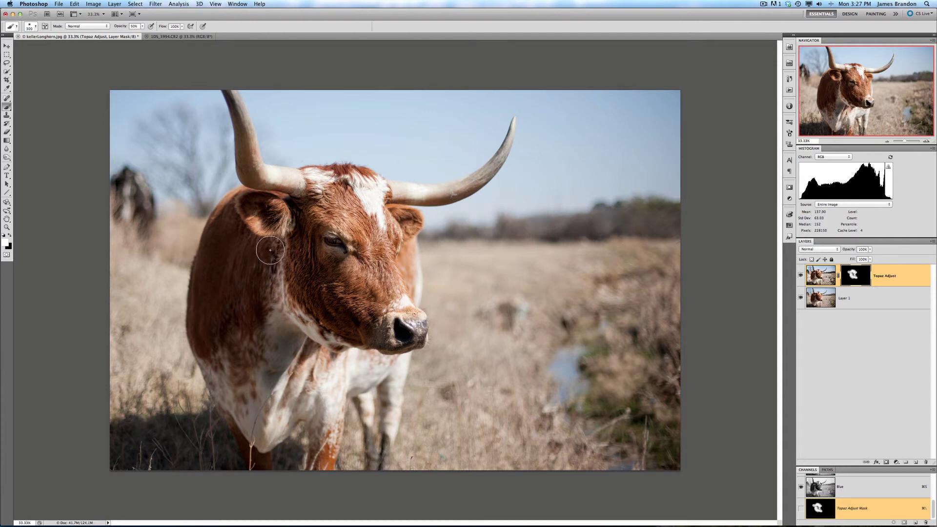
key("2")
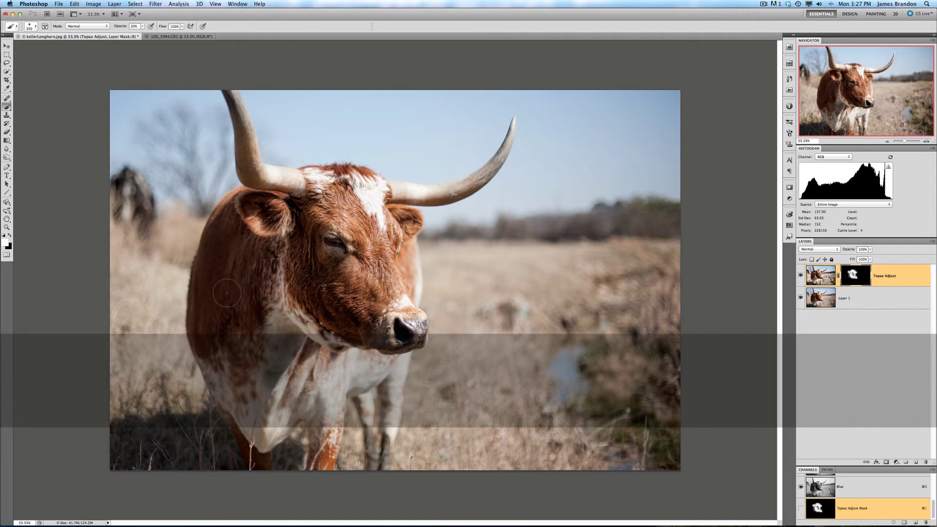
key("3")
mouse_move(267, 430)
left_mouse_down()
mouse_move(277, 340)
mouse_move(269, 363)
mouse_move(319, 392)
left_mouse_up()
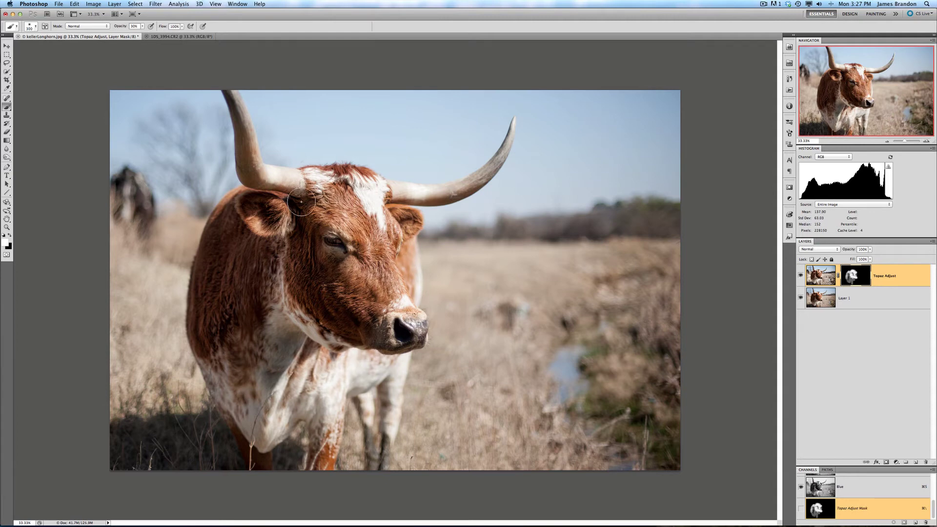
Step: Paint the detail into both horns with a smaller brush at 70% opacity, undoing one stroke
mouse_move(420, 192)
left_mouse_down()
mouse_move(400, 188)
mouse_move(422, 197)
left_mouse_up()
key("7")
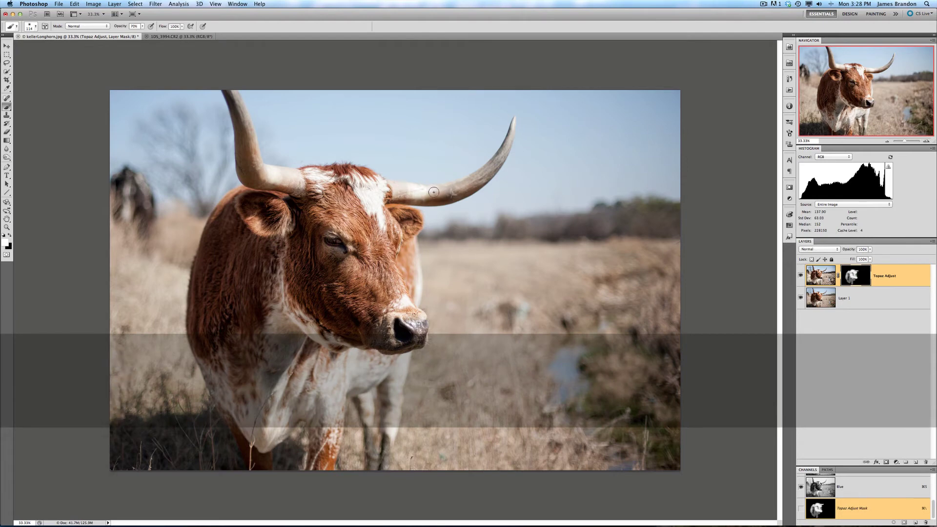
mouse_move(434, 191)
left_mouse_down()
mouse_move(479, 178)
mouse_move(508, 138)
left_mouse_up()
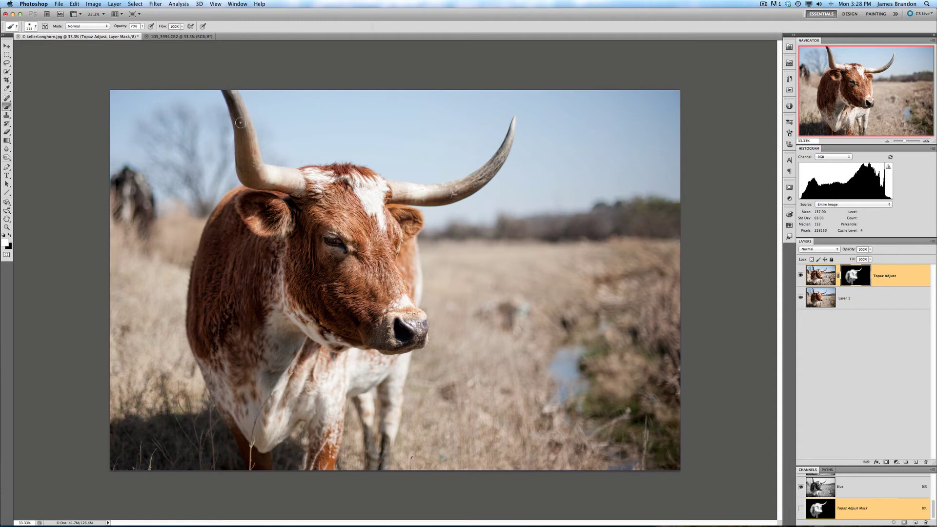
left_click_drag(241, 122, 241, 112)
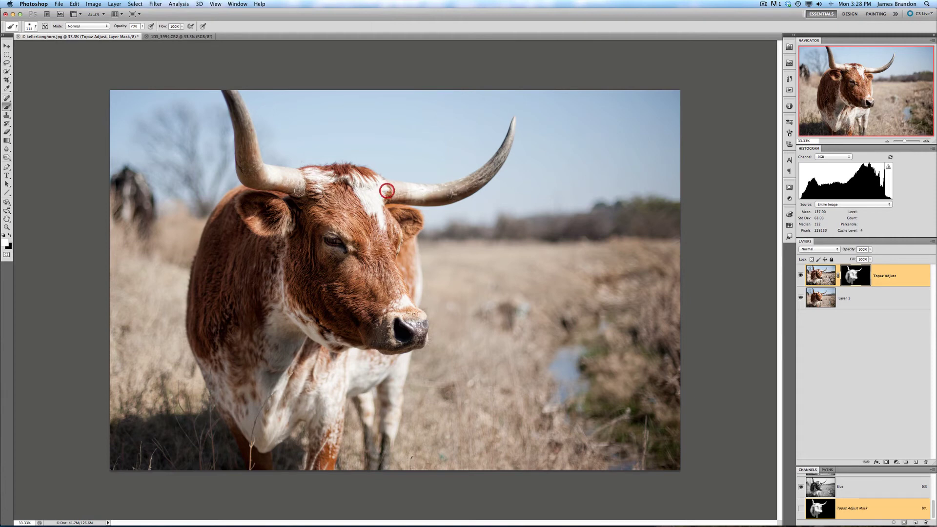
key("bracketright")
key("bracketright")
key("bracketright")
key("bracketright")
key("bracketright")
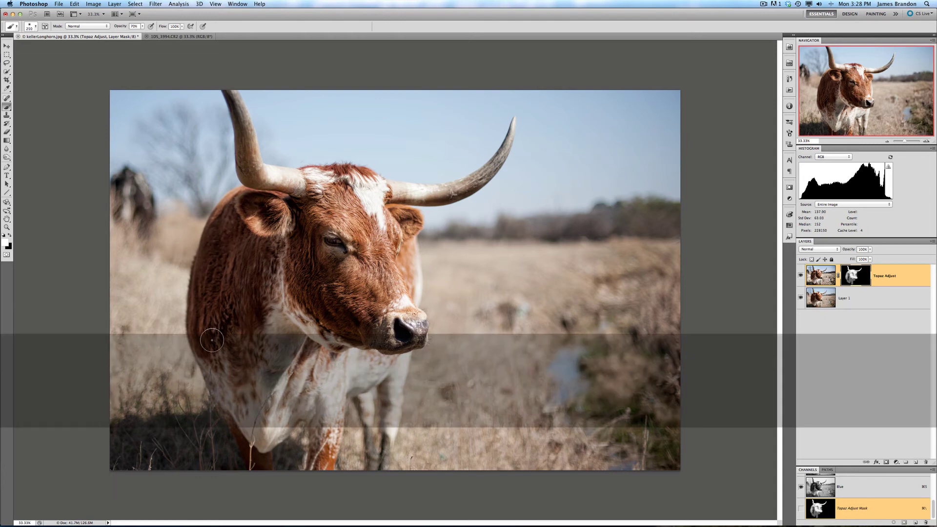
key("super+alt+z")
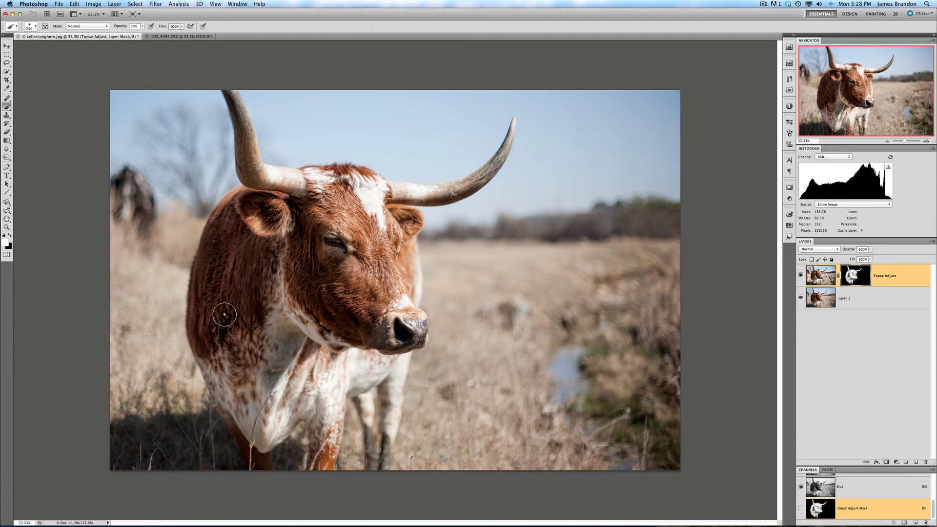
Step: Refine the mask over the chest and shoulder with a 500 px brush at 30% opacity
key("x")
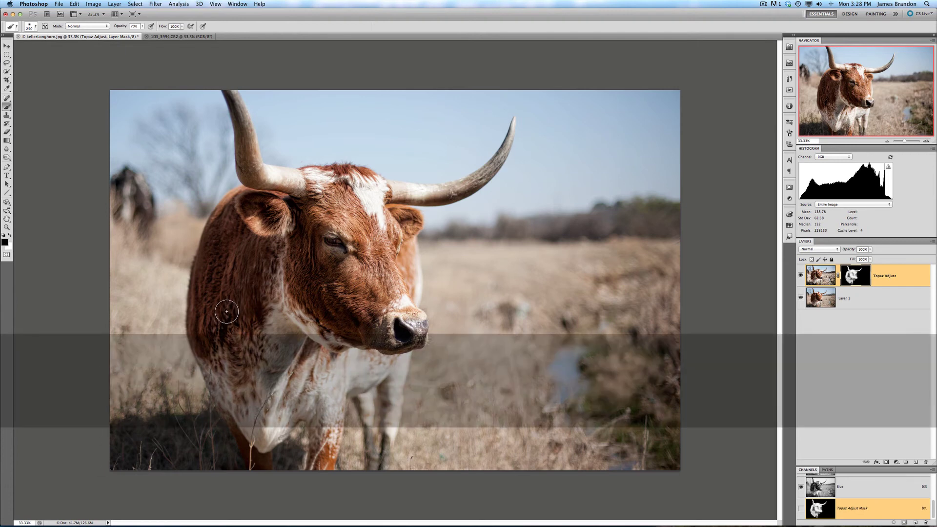
key("3")
key("bracketright")
key("bracketright")
key("bracketright")
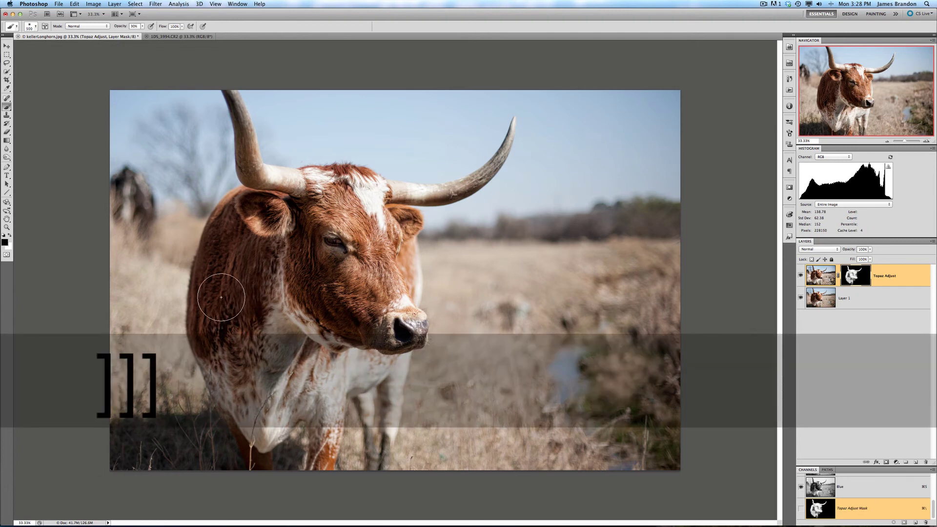
mouse_move(248, 431)
left_mouse_down()
mouse_move(289, 426)
mouse_move(252, 361)
mouse_move(329, 424)
mouse_move(276, 411)
left_mouse_up()
mouse_move(201, 292)
left_mouse_down()
mouse_move(204, 220)
mouse_move(228, 212)
mouse_move(206, 204)
mouse_move(195, 313)
mouse_move(163, 338)
mouse_move(299, 291)
mouse_move(363, 215)
mouse_move(494, 234)
mouse_move(431, 249)
mouse_move(294, 243)
mouse_move(345, 247)
mouse_move(331, 272)
mouse_move(352, 238)
left_mouse_up()
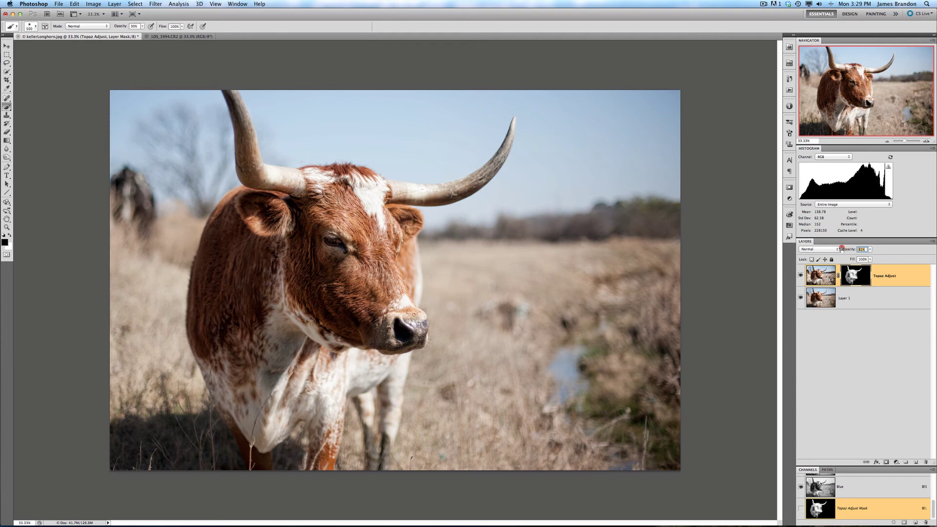
Step: Lower the Topaz Adjust layer's opacity to roughly 73%
left_click_drag(841, 249, 849, 250)
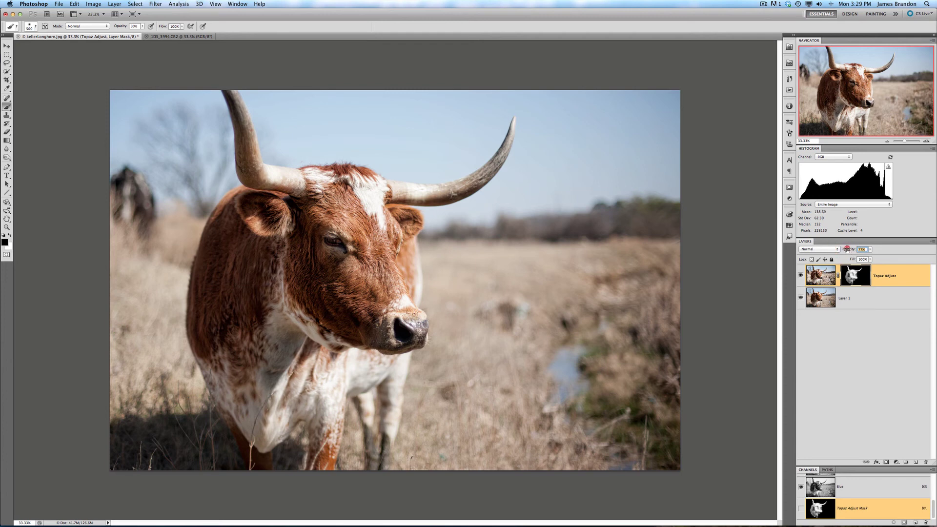